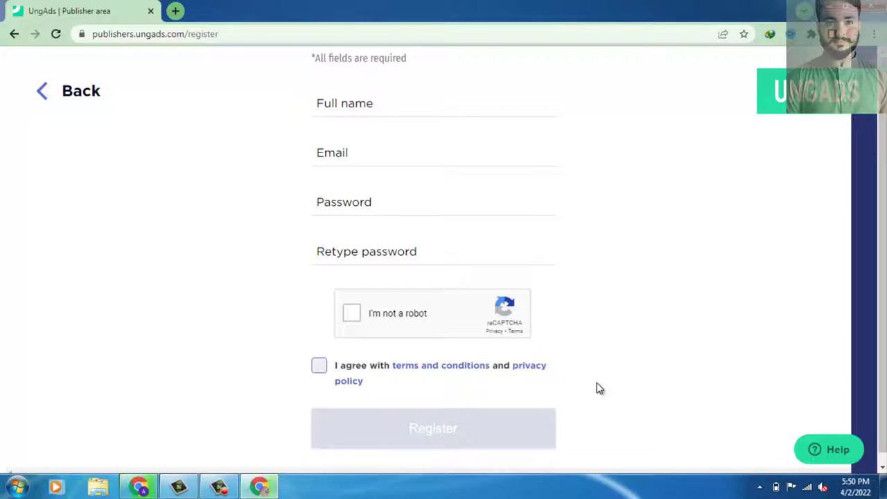
Switch to the browser window with the signed-in UngAds dashboard, refresh it, and open Blogger: Posts in a new tab.
{"action": "left_click", "coordinate": [138, 487]}
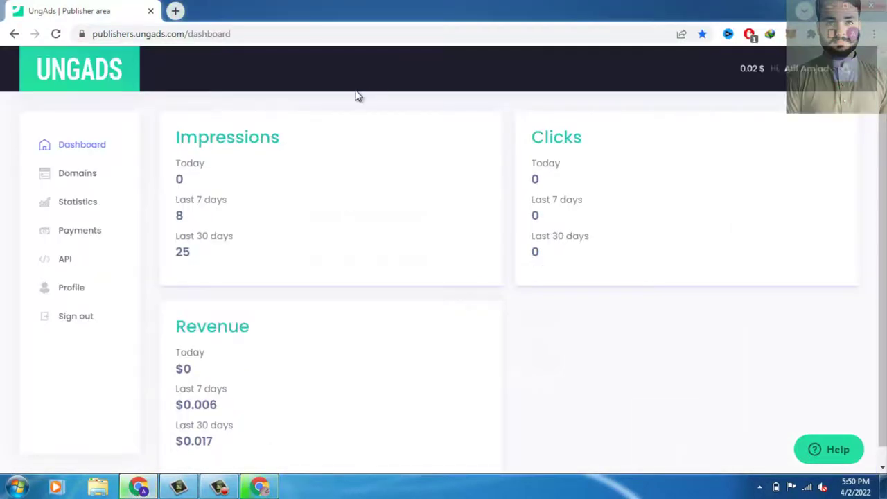
{"action": "left_click", "coordinate": [55, 35]}
{"action": "left_click", "coordinate": [173, 11]}
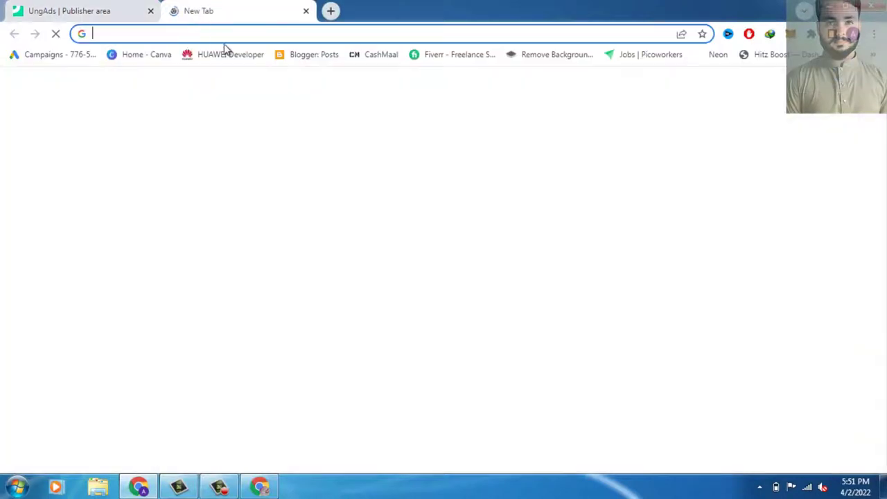
{"action": "left_click", "coordinate": [310, 54]}
Return to the UngAds dashboard and examine the 30-day impressions and the account balance.
{"action": "left_click", "coordinate": [69, 11]}
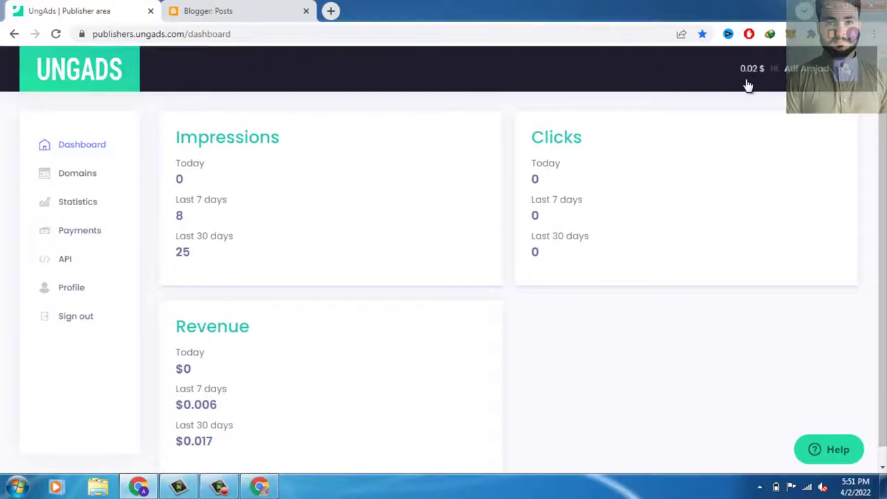
{"action": "double_click", "coordinate": [182, 254]}
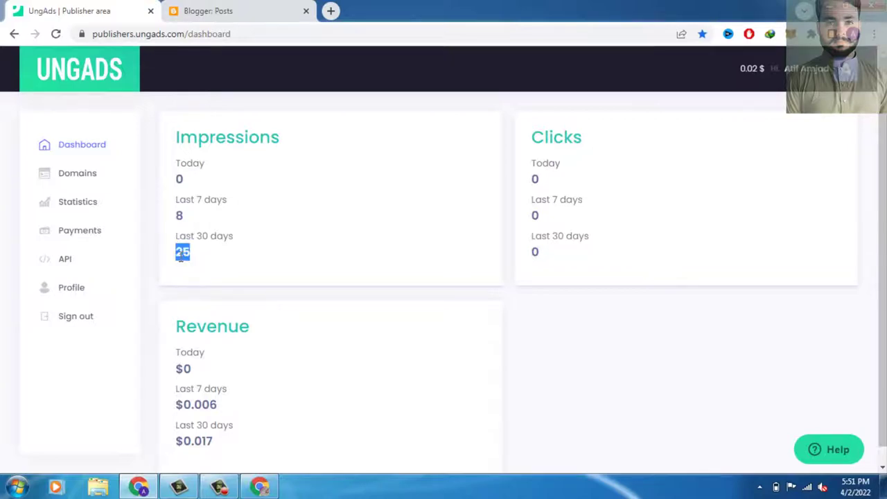
{"action": "left_click", "coordinate": [740, 98]}
Copy the web address of the BTC Earning blog from its View blog link in Blogger.
{"action": "left_click", "coordinate": [225, 19]}
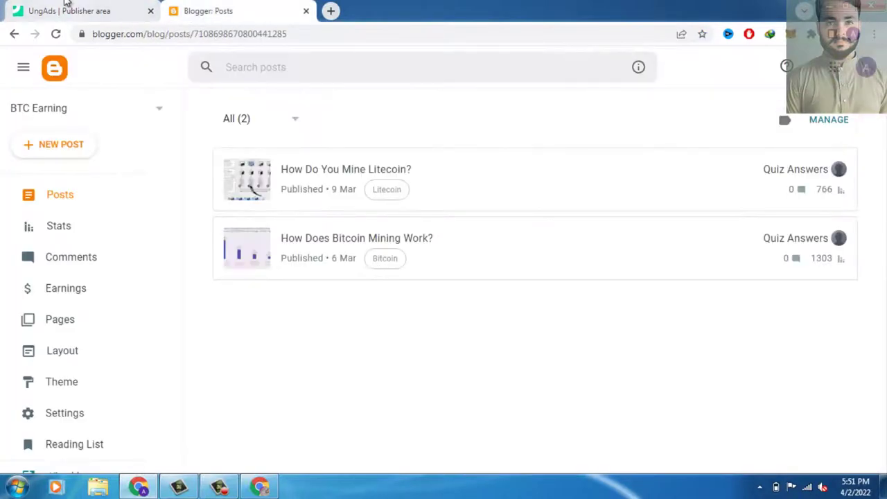
{"action": "scroll", "coordinate": [119, 356], "scroll_direction": "down", "scroll_amount": 2}
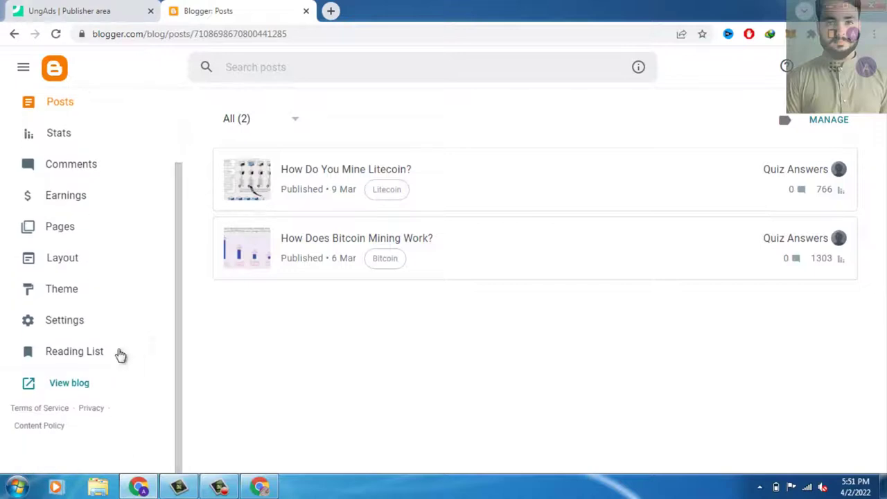
{"action": "right_click", "coordinate": [73, 389]}
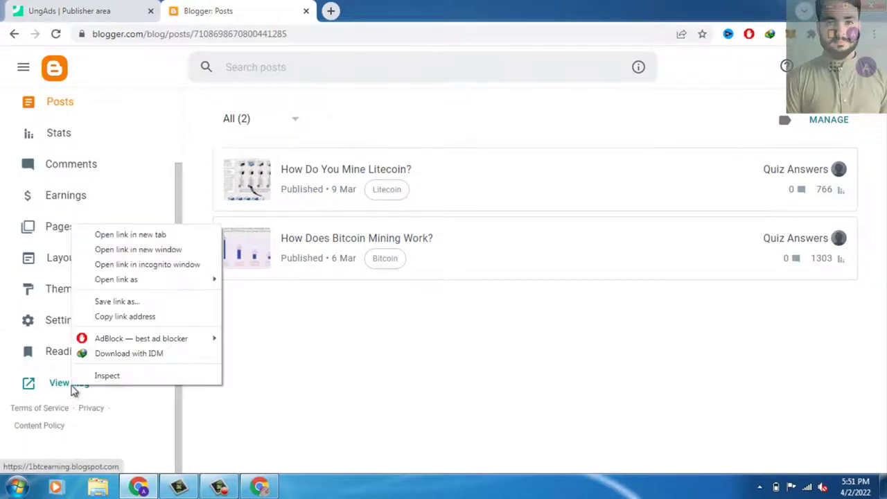
{"action": "left_click", "coordinate": [132, 318]}
{"action": "left_click", "coordinate": [69, 10]}
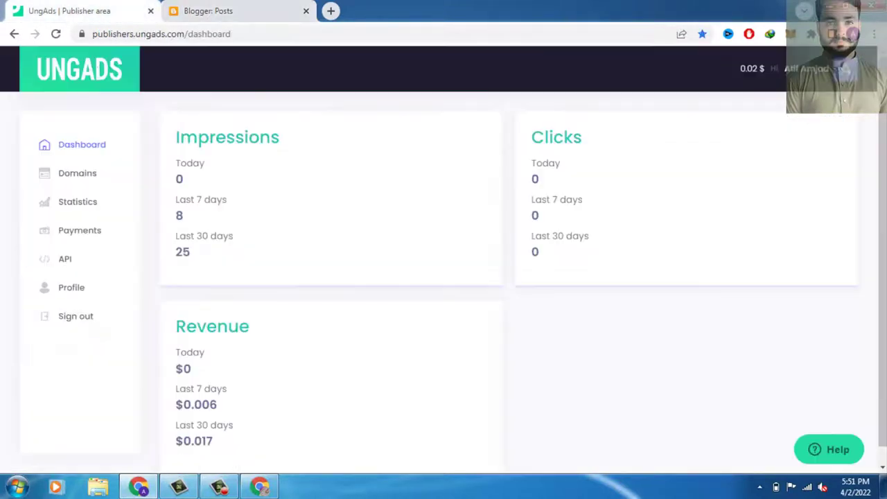
{"action": "left_click", "coordinate": [76, 178]}
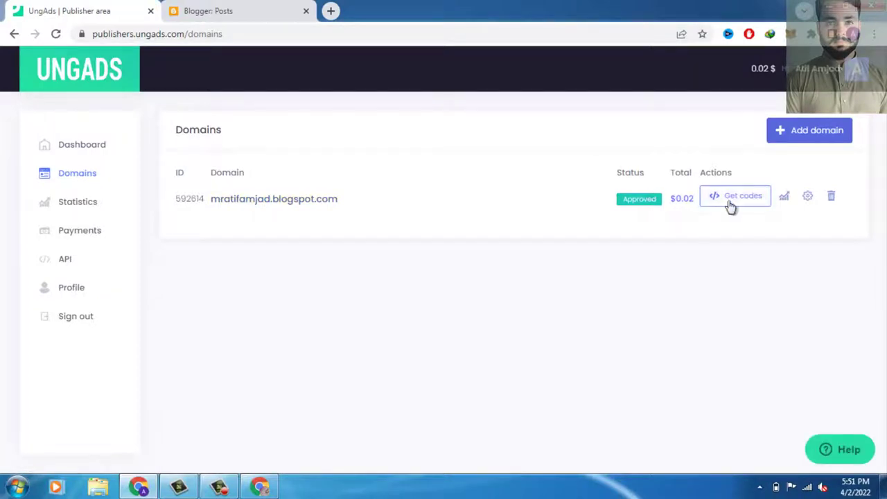
{"action": "left_click", "coordinate": [808, 138]}
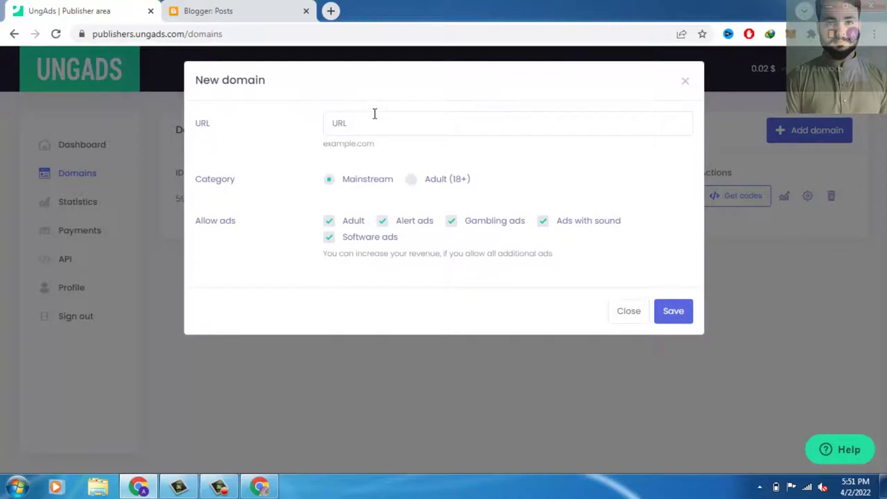
{"action": "left_click", "coordinate": [374, 113]}
{"action": "key", "text": "ctrl+v"}
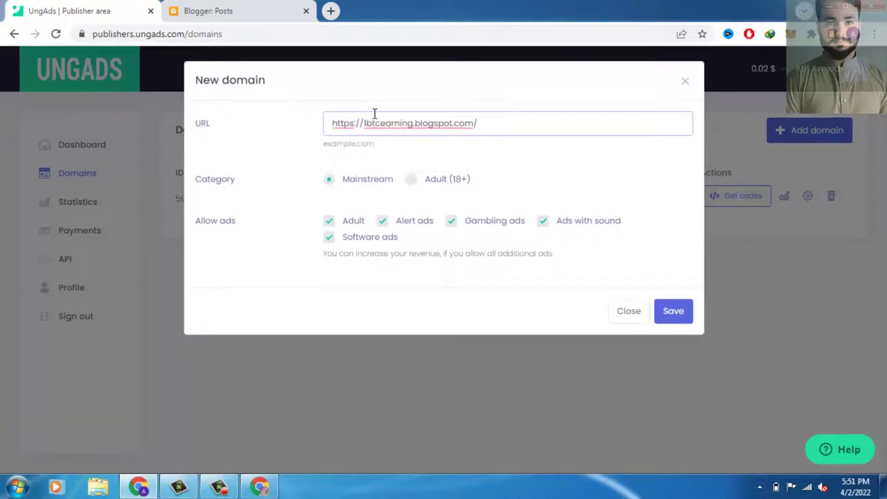
{"action": "key", "text": "BackSpace"}
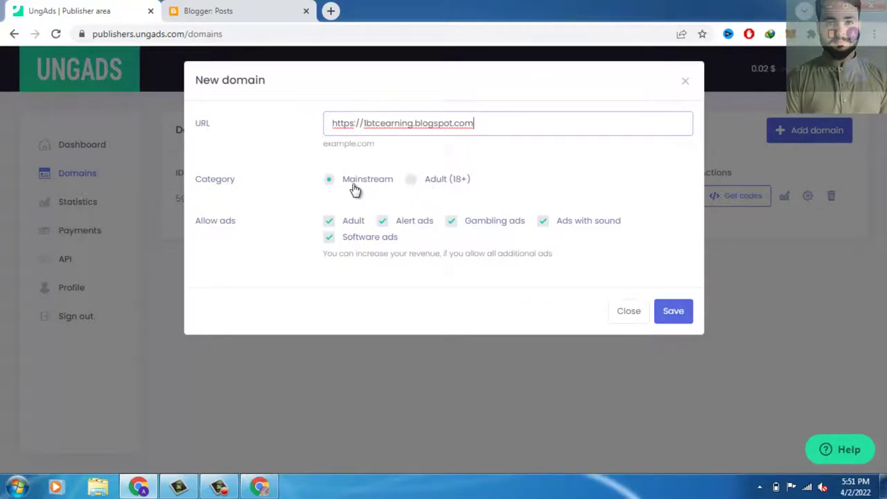
Save the new domain with the Mainstream category, keeping the current Windows color scheme and suppressing its performance message.
{"action": "left_click", "coordinate": [331, 187]}
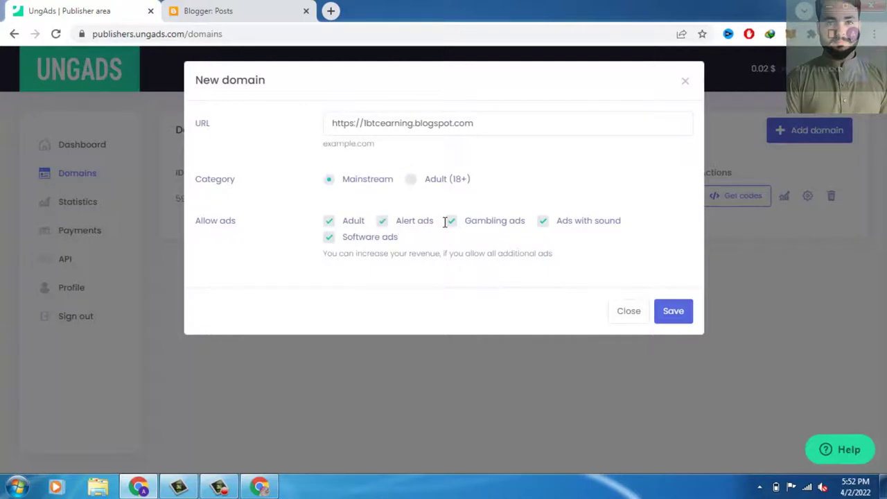
{"action": "left_click", "coordinate": [543, 220]}
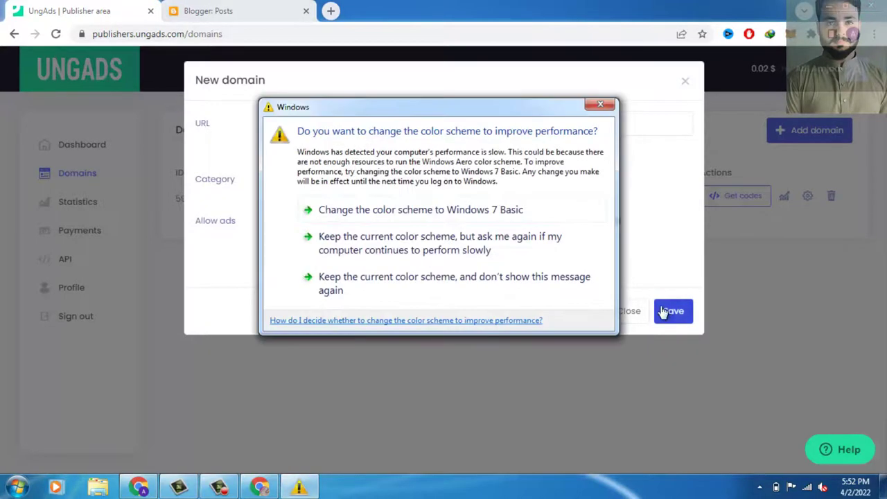
{"action": "left_click", "coordinate": [557, 291]}
{"action": "left_click", "coordinate": [673, 311]}
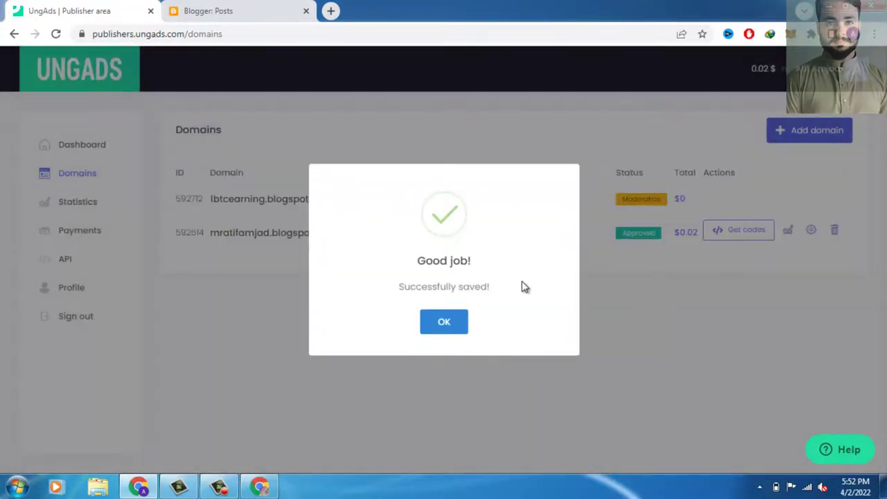
{"action": "left_click", "coordinate": [457, 331]}
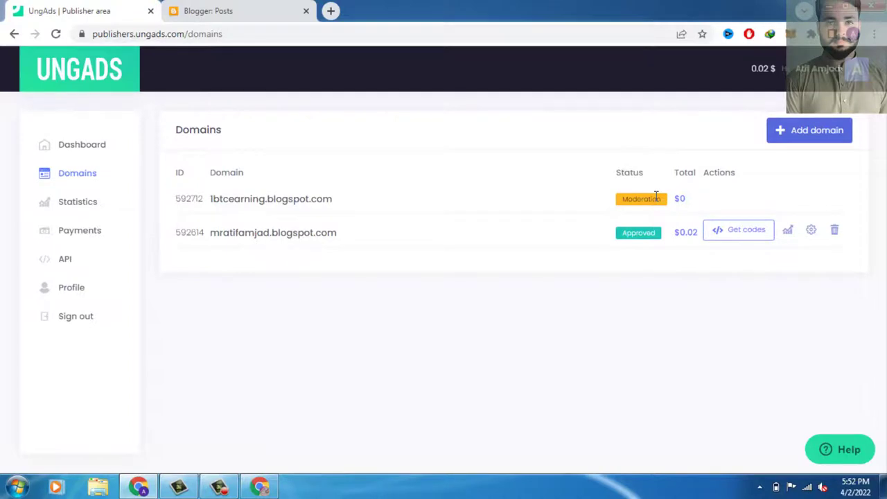
Expand the approved domain, view the HTTPS and HTTP codes of its direct link, and refresh the domain list.
{"action": "left_click", "coordinate": [299, 241]}
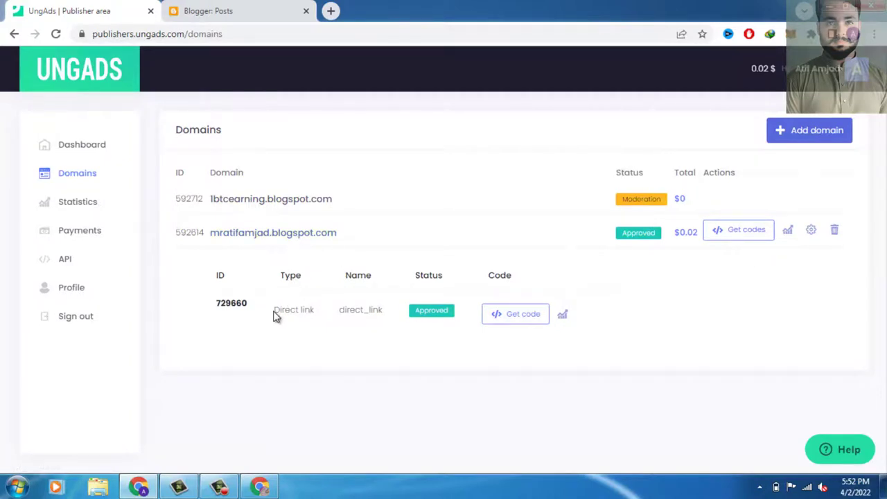
{"action": "left_click_drag", "start_coordinate": [275, 311], "coordinate": [316, 315]}
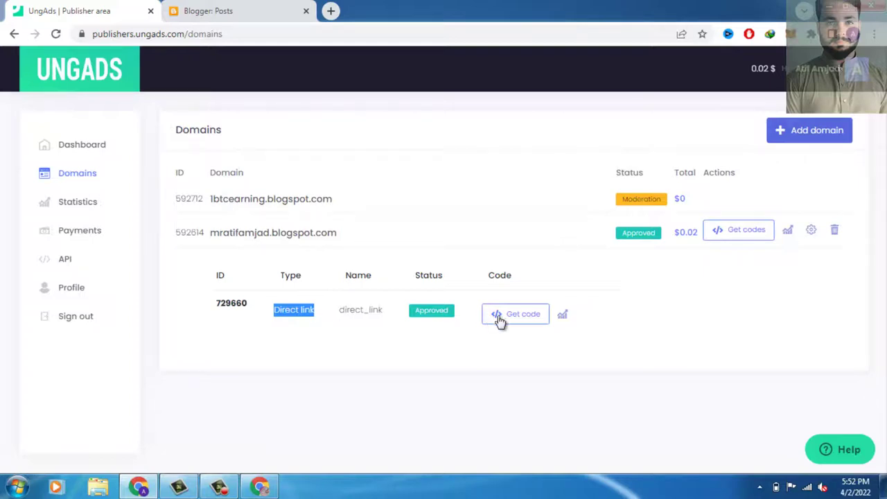
{"action": "left_click", "coordinate": [536, 318]}
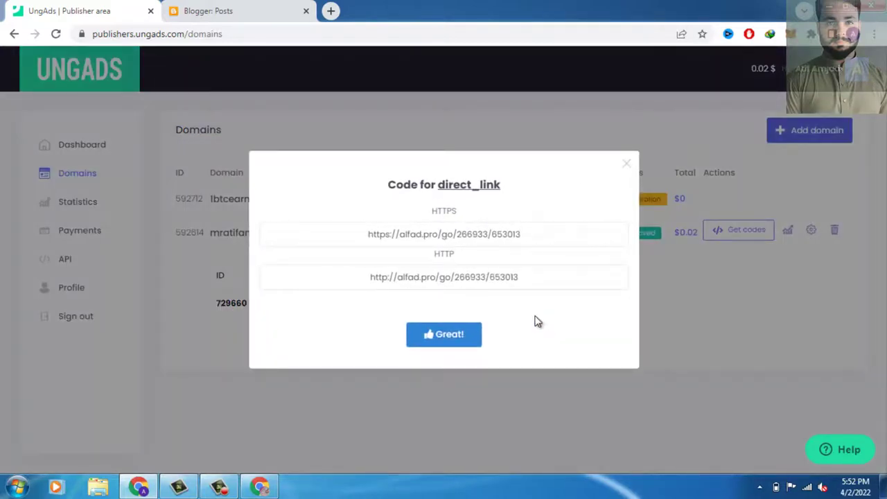
{"action": "left_click", "coordinate": [626, 164]}
{"action": "left_click", "coordinate": [614, 313]}
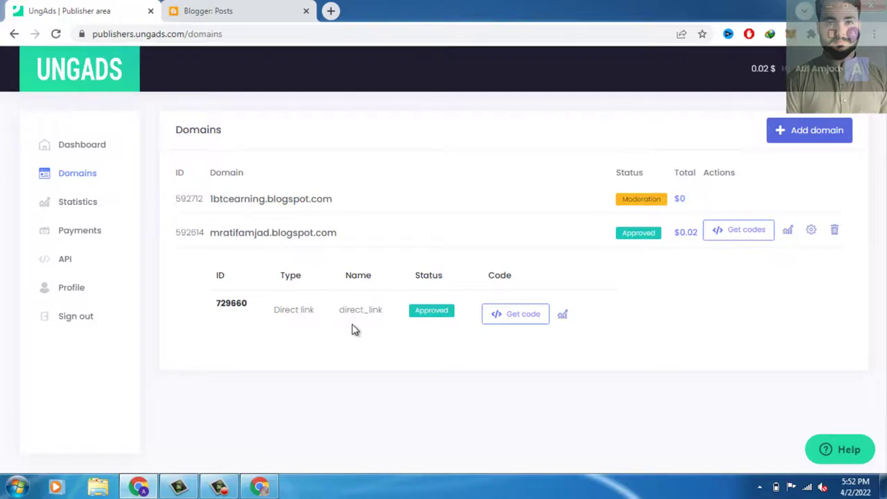
{"action": "left_click", "coordinate": [521, 236]}
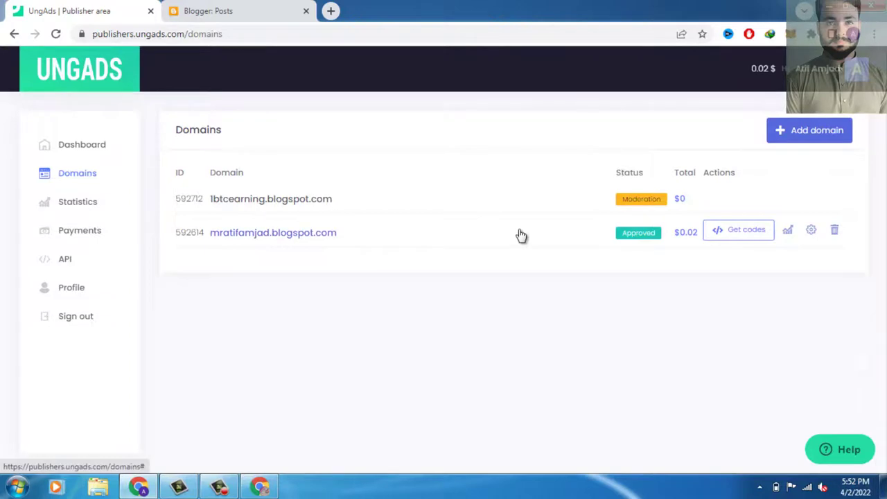
{"action": "left_click", "coordinate": [544, 234]}
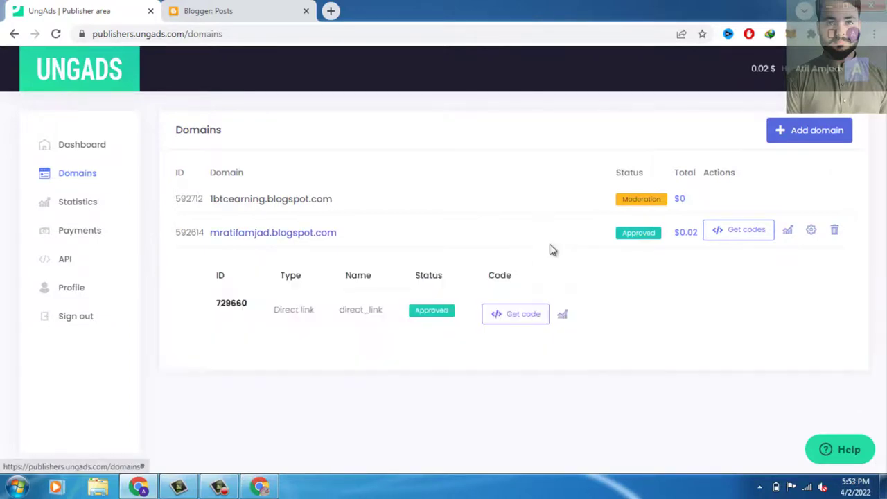
{"action": "left_click", "coordinate": [511, 318]}
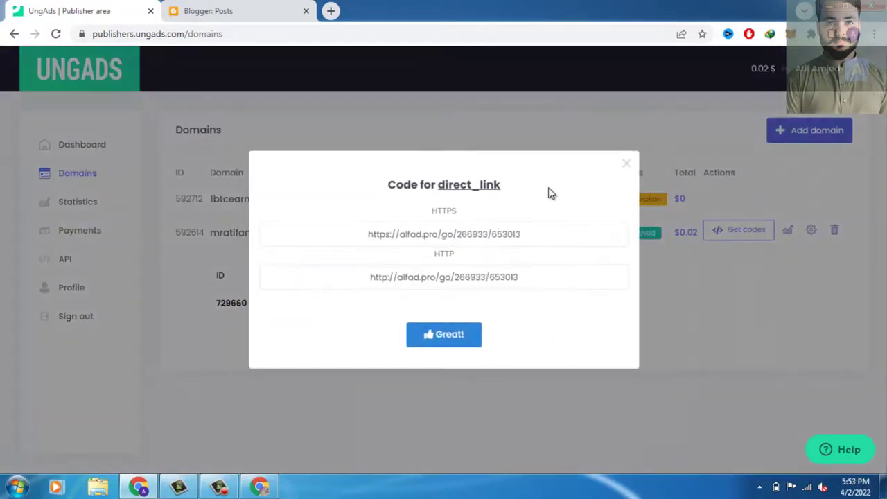
{"action": "left_click", "coordinate": [625, 164]}
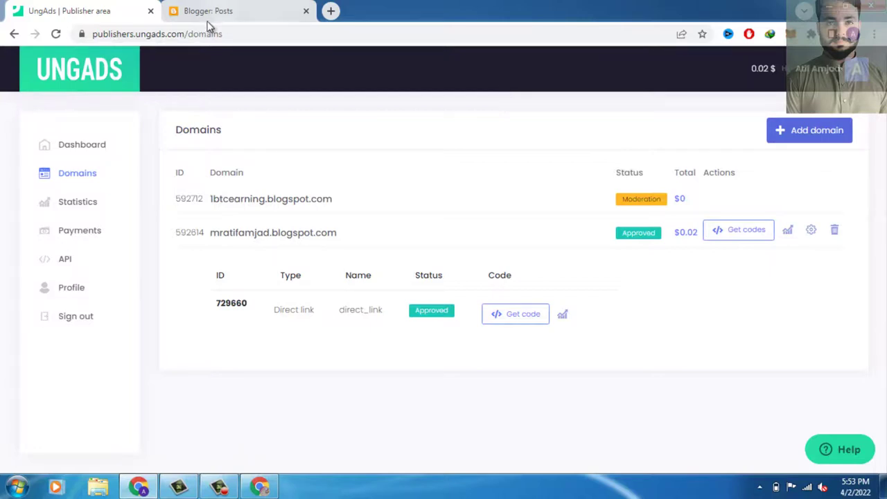
{"action": "left_click", "coordinate": [56, 34]}
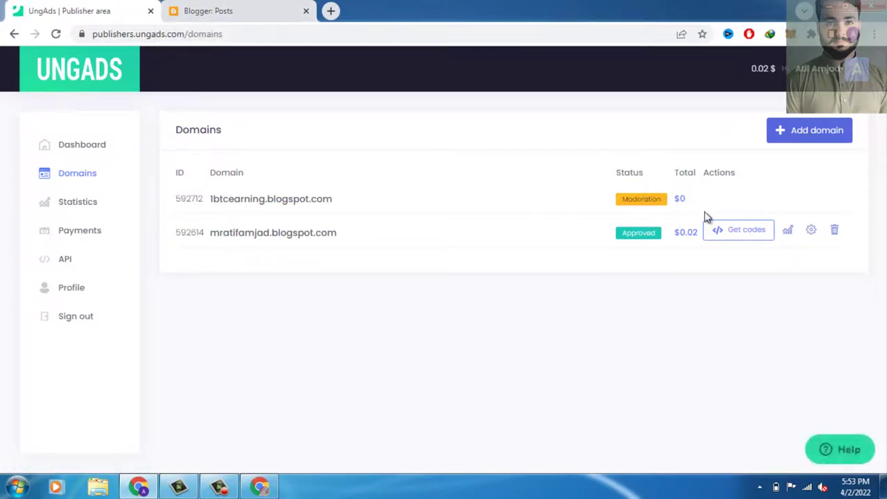
Open the statistics and filter them by the approved Blogspot domain.
{"action": "left_click", "coordinate": [88, 202]}
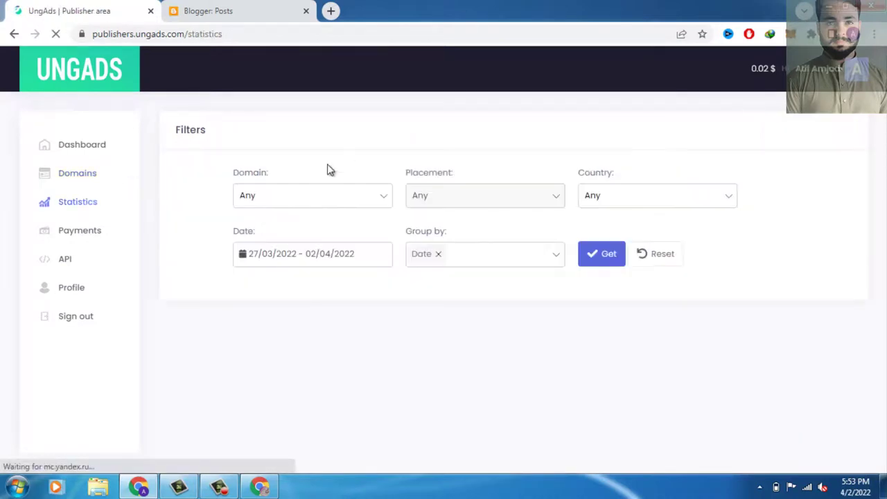
{"action": "left_click", "coordinate": [350, 194]}
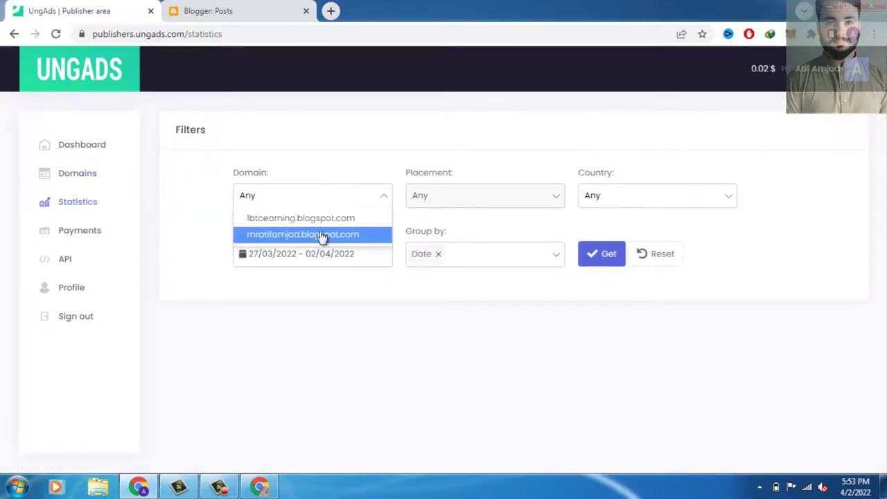
{"action": "left_click", "coordinate": [324, 163]}
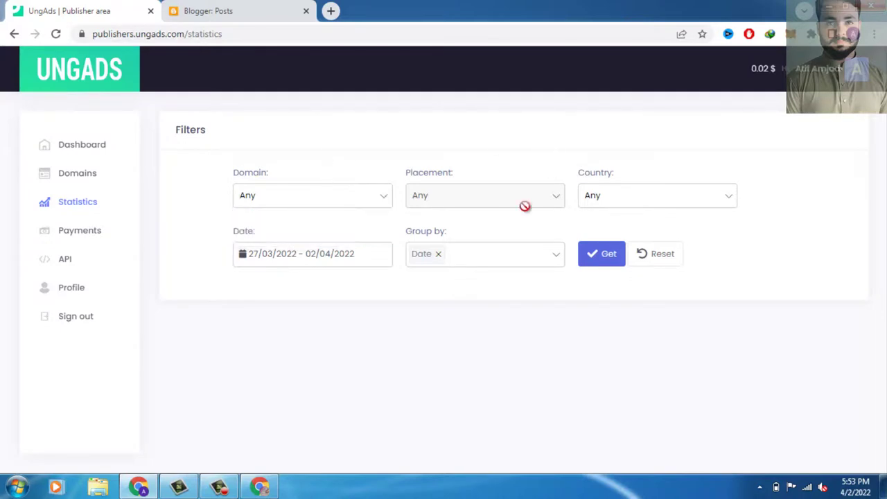
{"action": "left_click", "coordinate": [329, 203]}
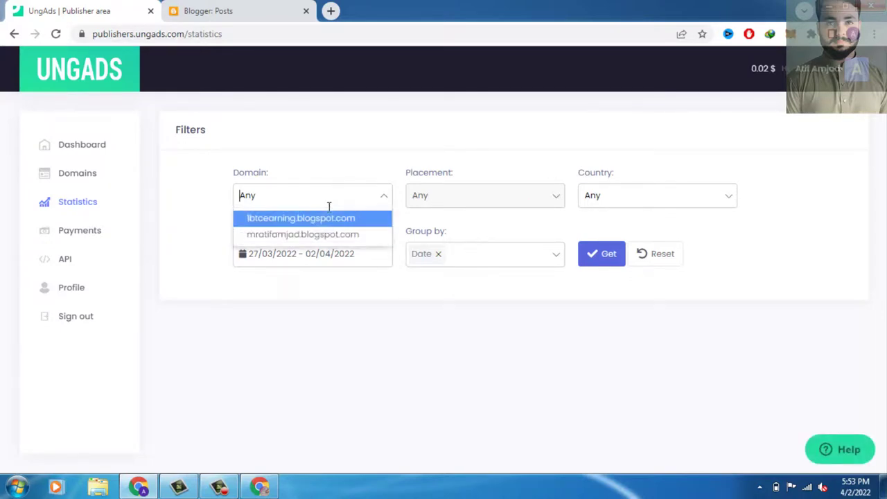
{"action": "left_click", "coordinate": [307, 236]}
{"action": "left_click", "coordinate": [601, 269]}
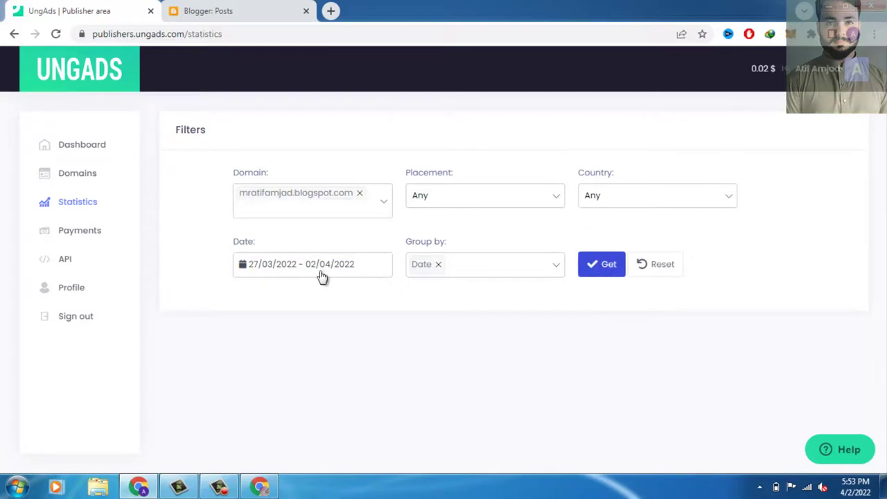
Set the statistics date range to This year, retrieve the data, and look through the resulting table.
{"action": "left_click", "coordinate": [321, 276]}
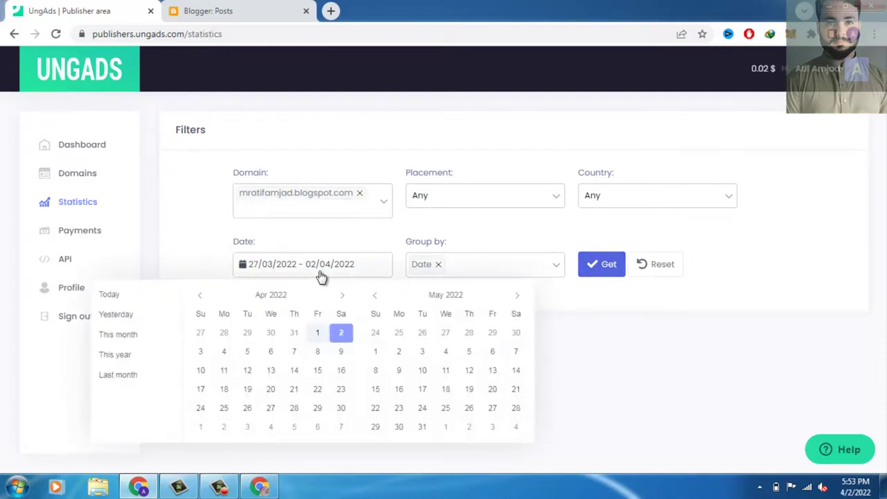
{"action": "left_click", "coordinate": [127, 359]}
{"action": "left_click", "coordinate": [606, 269]}
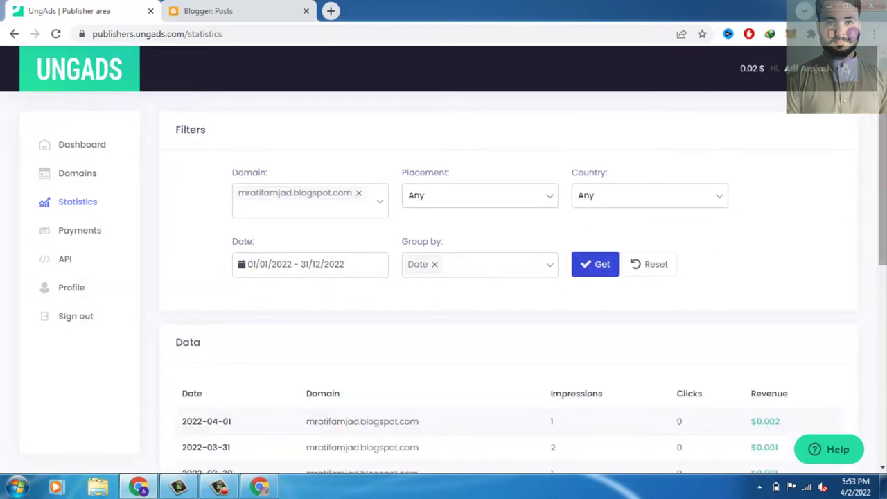
{"action": "scroll", "coordinate": [884, 238], "scroll_direction": "down", "scroll_amount": 1}
{"action": "scroll", "coordinate": [885, 238], "scroll_direction": "down", "scroll_amount": 5}
{"action": "scroll", "coordinate": [881, 198], "scroll_direction": "up", "scroll_amount": 5}
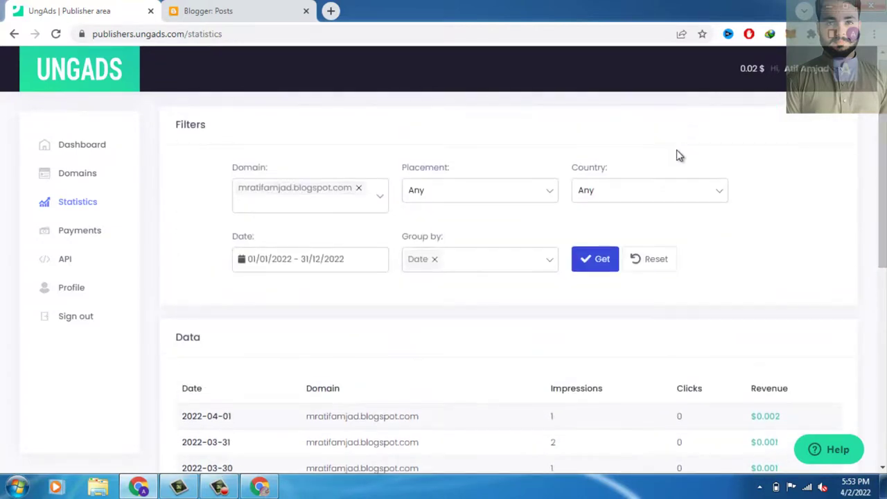
Retrieve the domain's statistics for the country United States of America (US), and clear the country filter again.
{"action": "left_click", "coordinate": [674, 191]}
{"action": "type", "text": "p"}
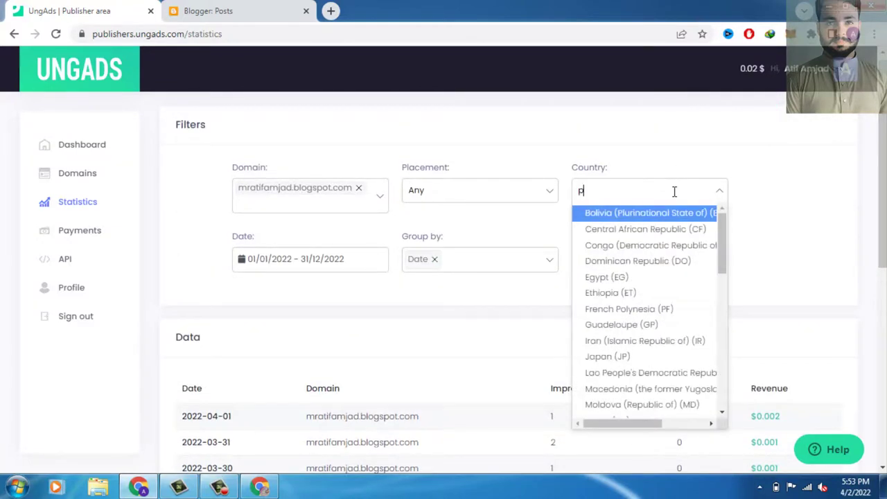
{"action": "key", "text": "BackSpace"}
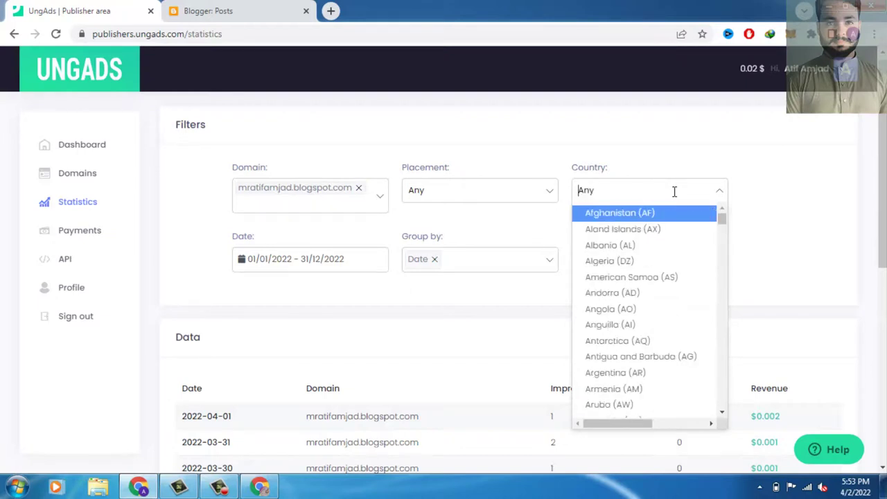
{"action": "type", "text": "uni"}
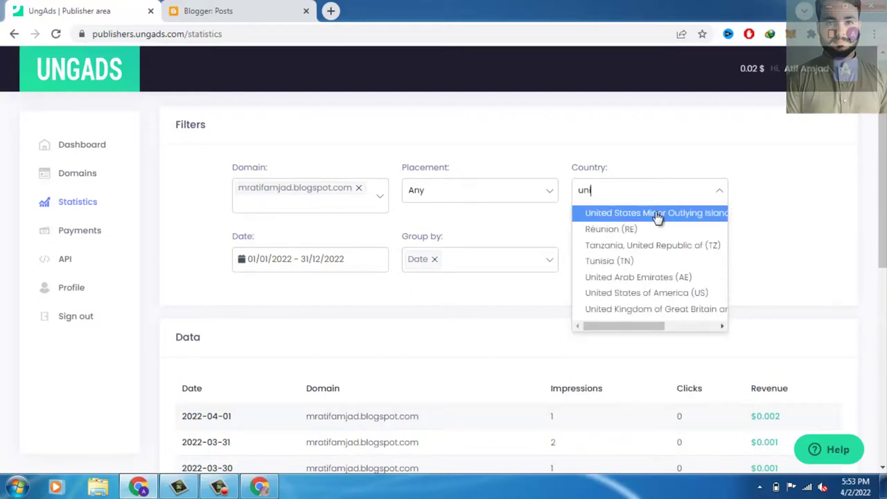
{"action": "left_click", "coordinate": [654, 294]}
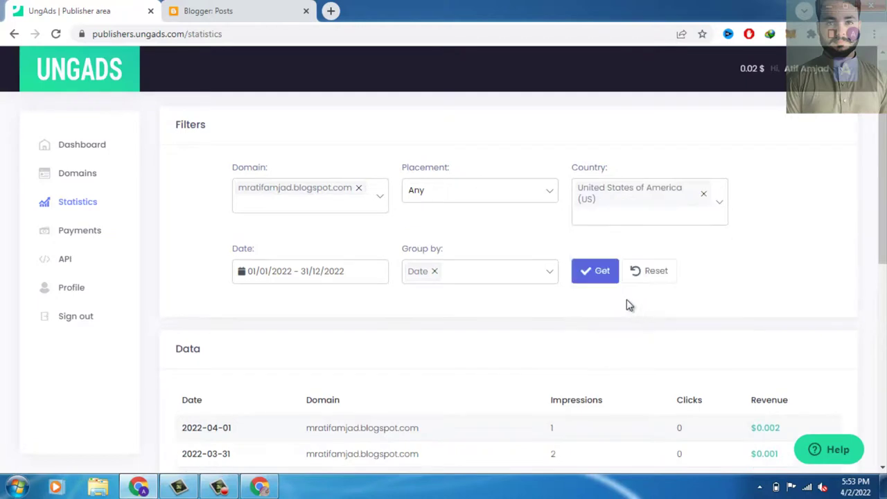
{"action": "left_click", "coordinate": [604, 271]}
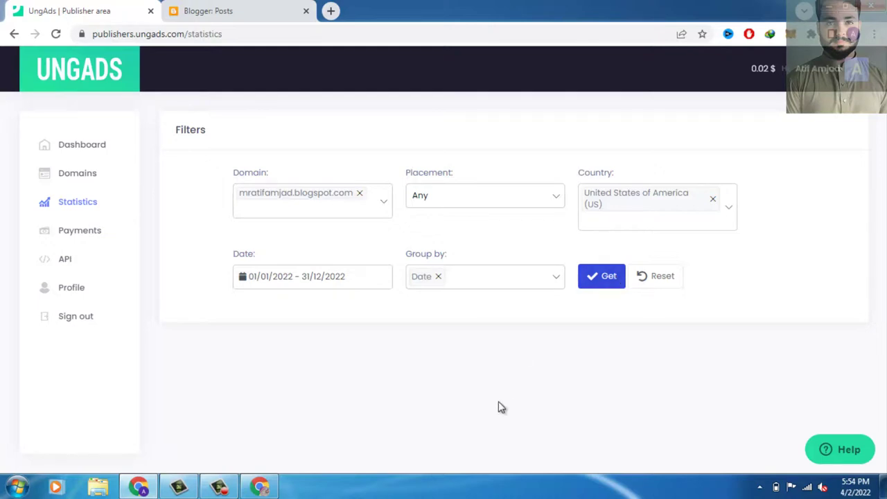
{"action": "left_click", "coordinate": [712, 199]}
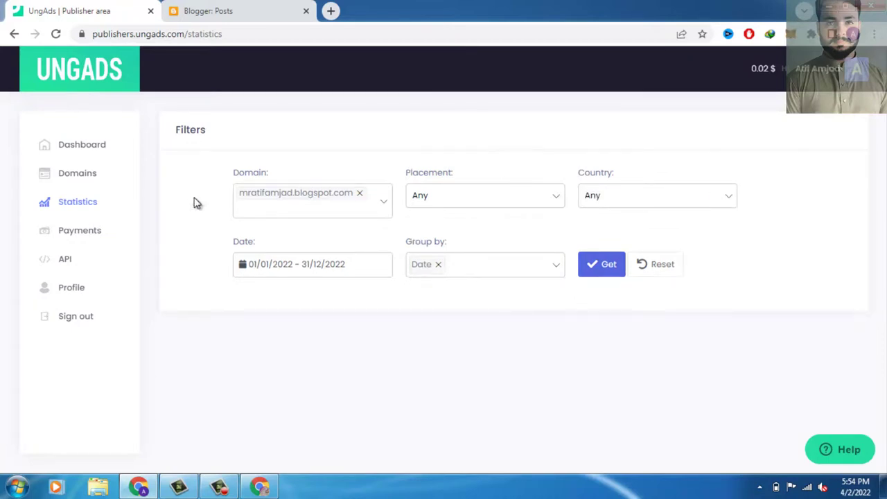
Open the payments section and examine the available payment options in the payment rules.
{"action": "left_click", "coordinate": [108, 230]}
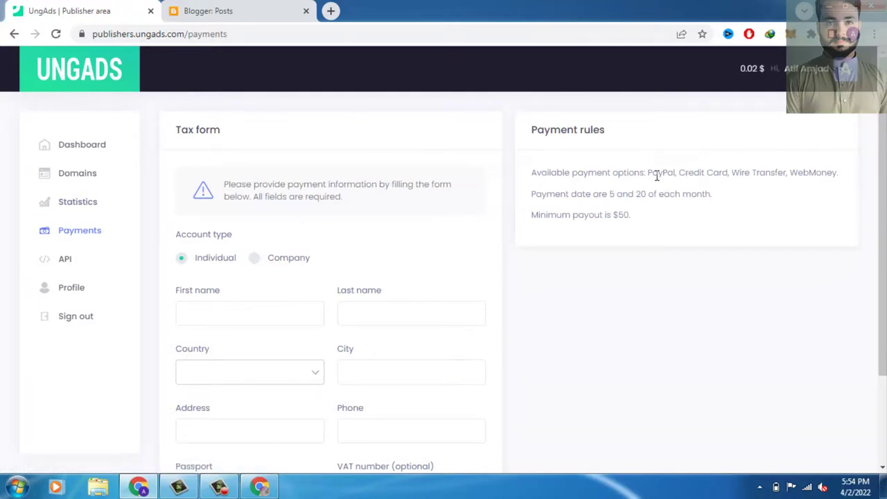
{"action": "left_click_drag", "start_coordinate": [647, 174], "coordinate": [665, 174]}
{"action": "double_click", "coordinate": [683, 173]}
{"action": "left_click_drag", "start_coordinate": [723, 177], "coordinate": [826, 175]}
{"action": "left_click", "coordinate": [805, 176]}
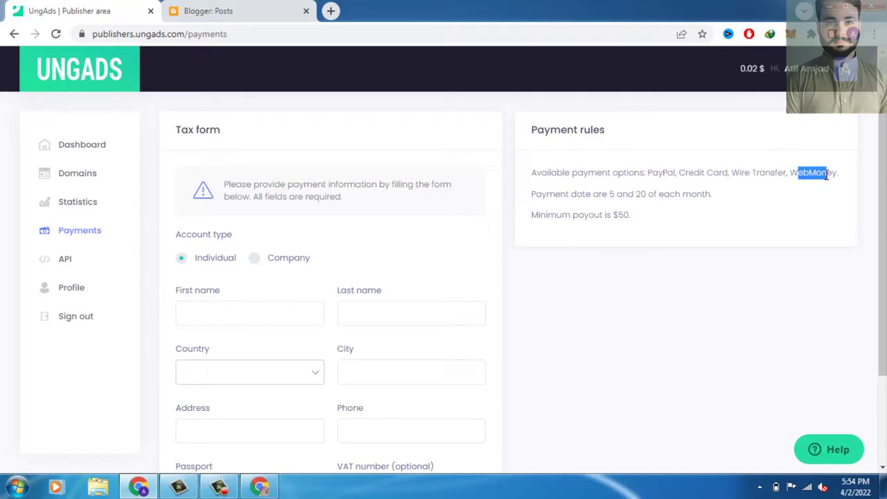
Check the payment dates and minimum payout in the payment rules, and look through the tax form's fields.
{"action": "left_click", "coordinate": [611, 194]}
{"action": "double_click", "coordinate": [612, 194]}
{"action": "double_click", "coordinate": [641, 194]}
{"action": "left_click", "coordinate": [661, 265]}
{"action": "left_click_drag", "start_coordinate": [613, 216], "coordinate": [630, 216]}
{"action": "left_click", "coordinate": [656, 279]}
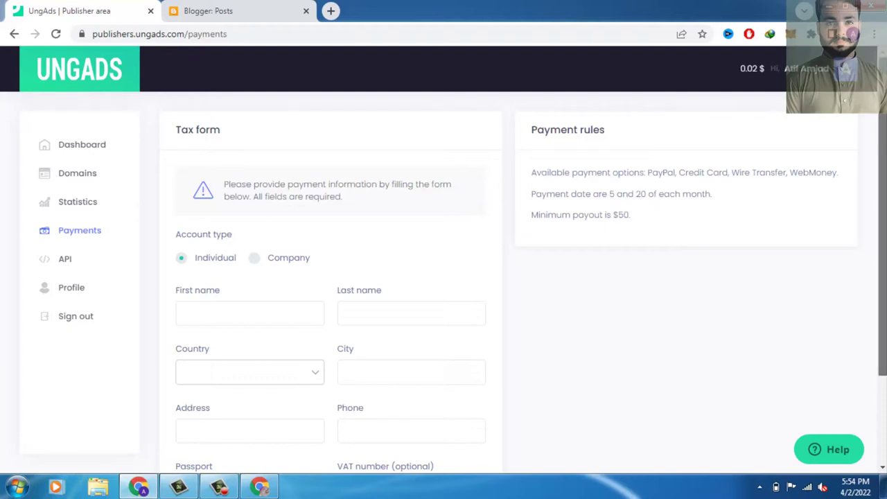
{"action": "scroll", "coordinate": [655, 279], "scroll_direction": "down", "scroll_amount": 2}
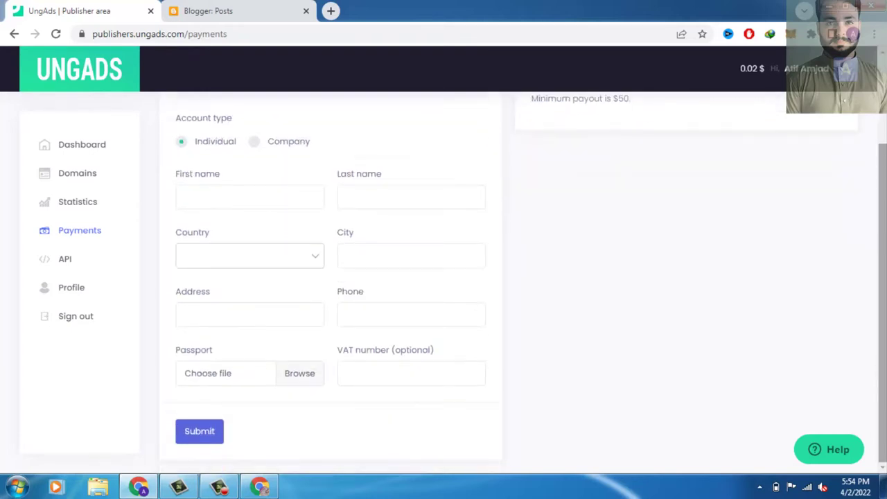
{"action": "scroll", "coordinate": [520, 277], "scroll_direction": "up", "scroll_amount": 2}
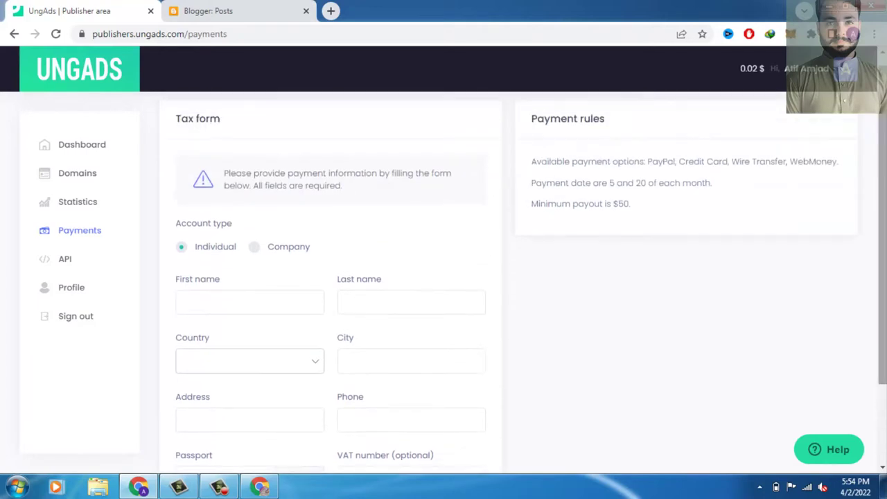
Review the domain list and the dashboard's impressions, clicks and revenue summaries.
{"action": "left_click", "coordinate": [60, 145]}
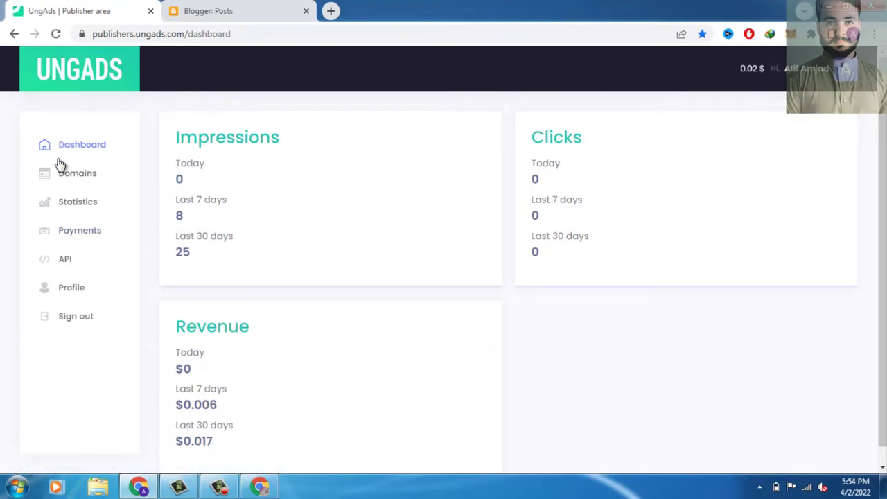
{"action": "left_click", "coordinate": [60, 177]}
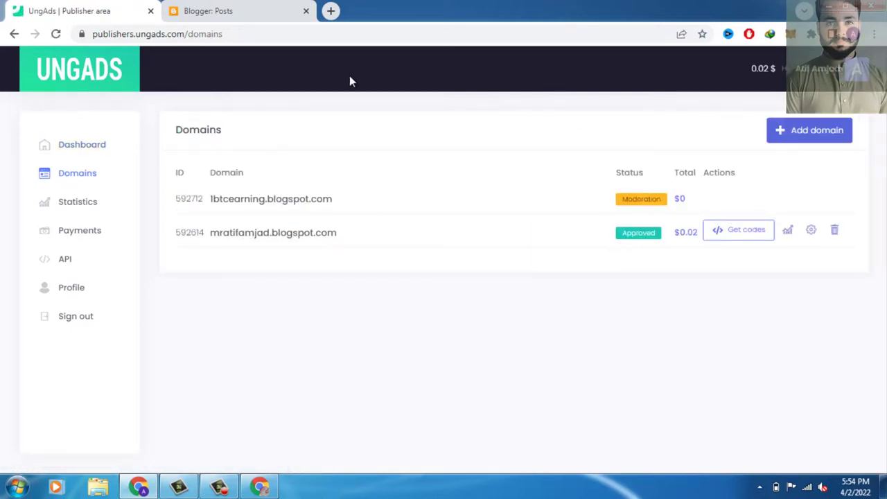
{"action": "left_click", "coordinate": [100, 157]}
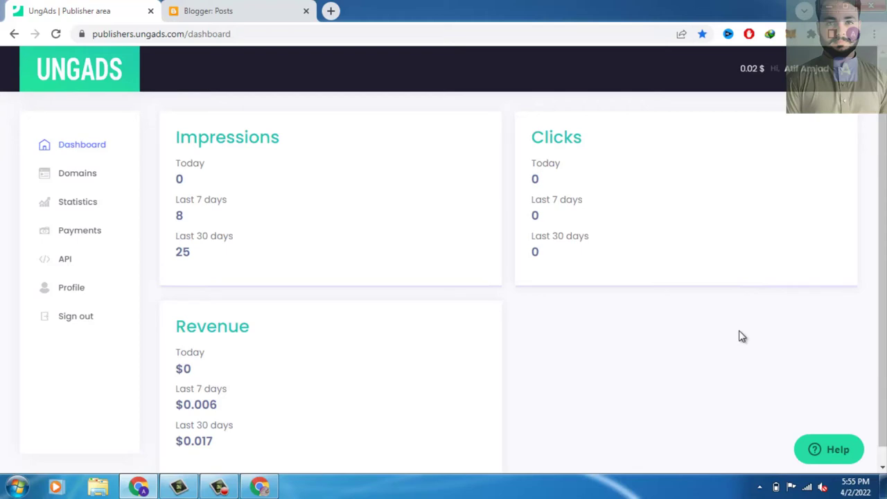
{"action": "scroll", "coordinate": [833, 293], "scroll_direction": "down", "scroll_amount": 1}
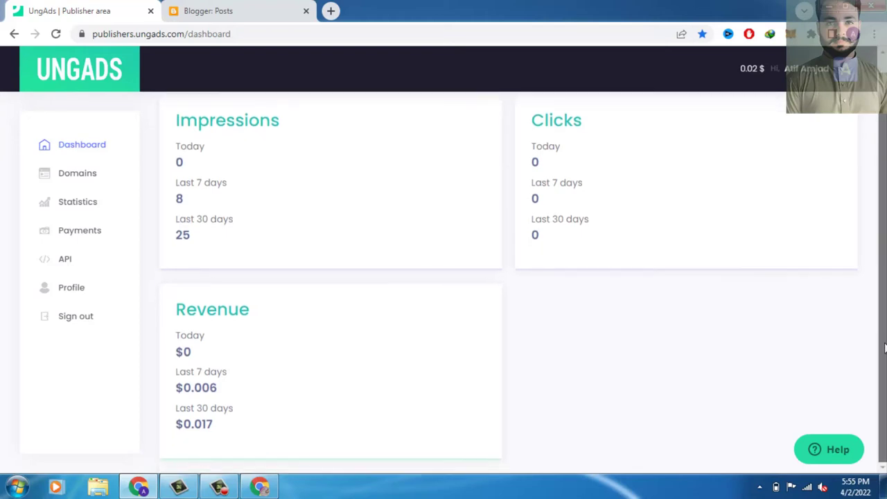
{"action": "scroll", "coordinate": [710, 346], "scroll_direction": "up", "scroll_amount": 1}
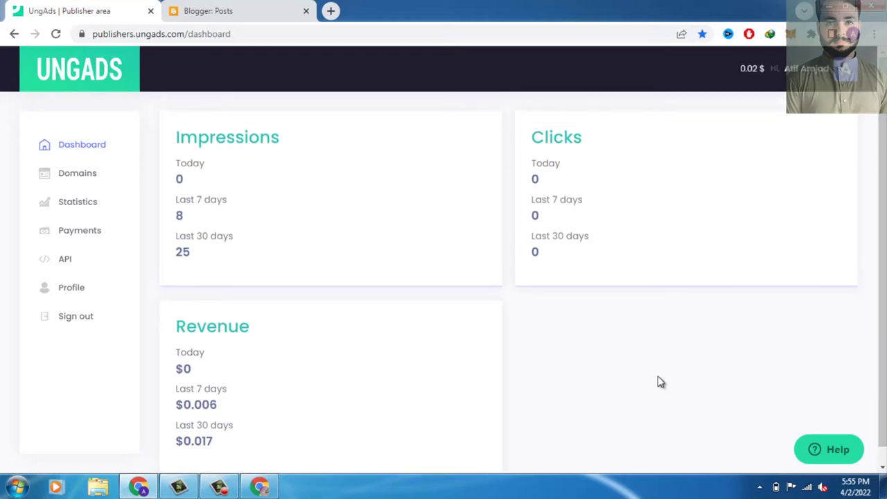